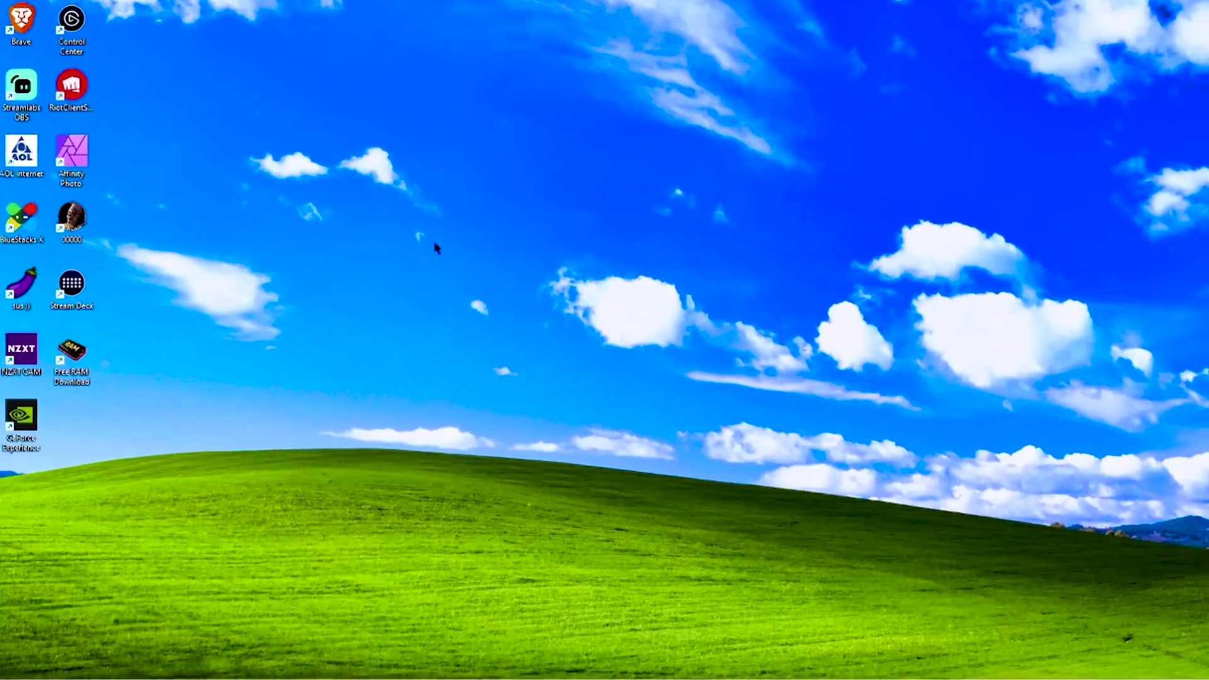
# Step: Uncheck Show desktop icons in the desktop's View menu to hide every shortcut
pyautogui.rightClick(468, 266)
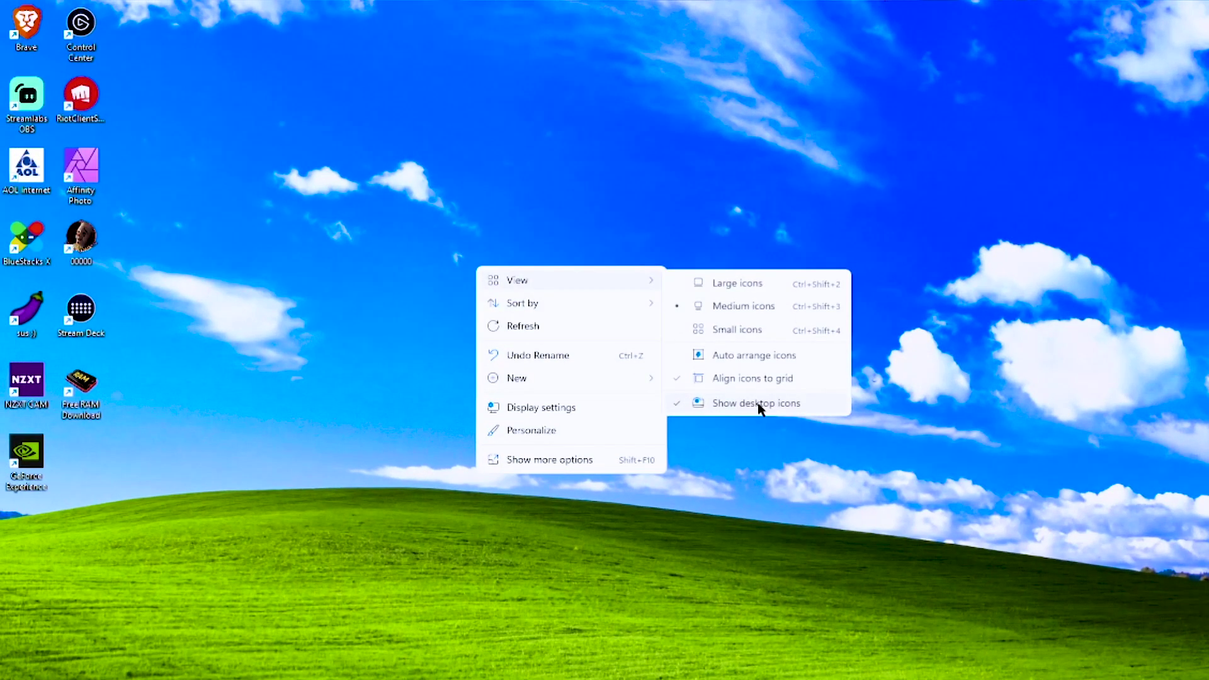
pyautogui.click(760, 404)
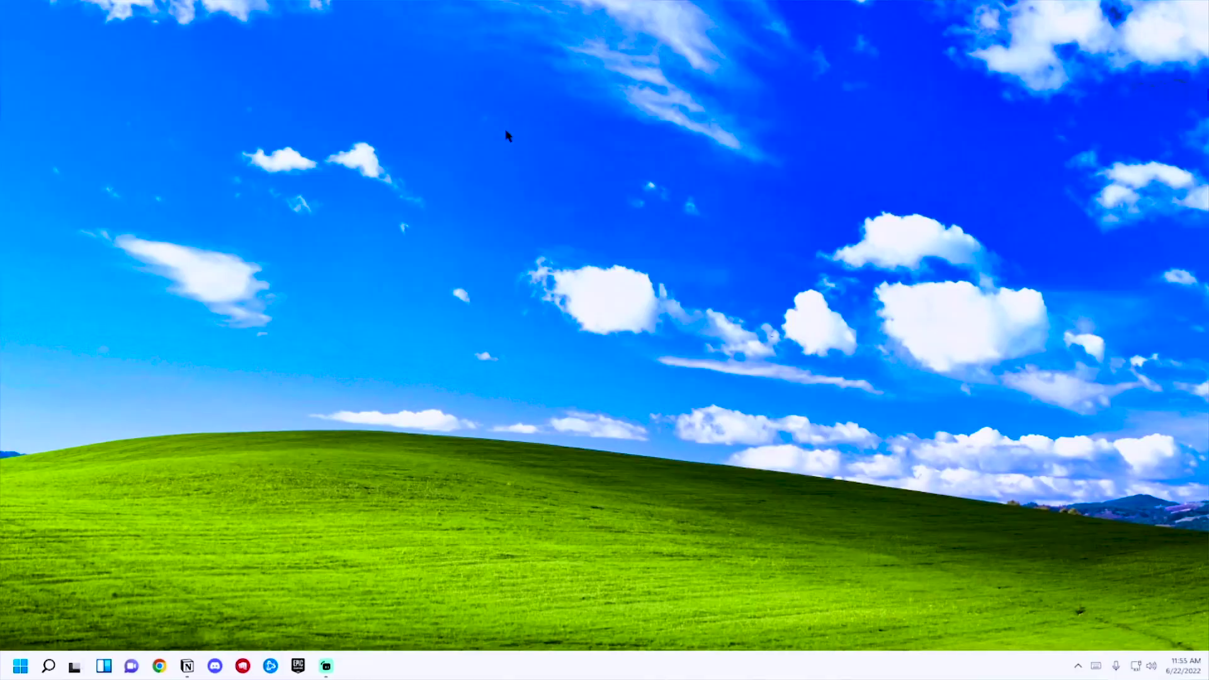
# Step: In Personalization > Colors, switch Windows to Dark mode with transparency effects on
pyautogui.rightClick(507, 133)
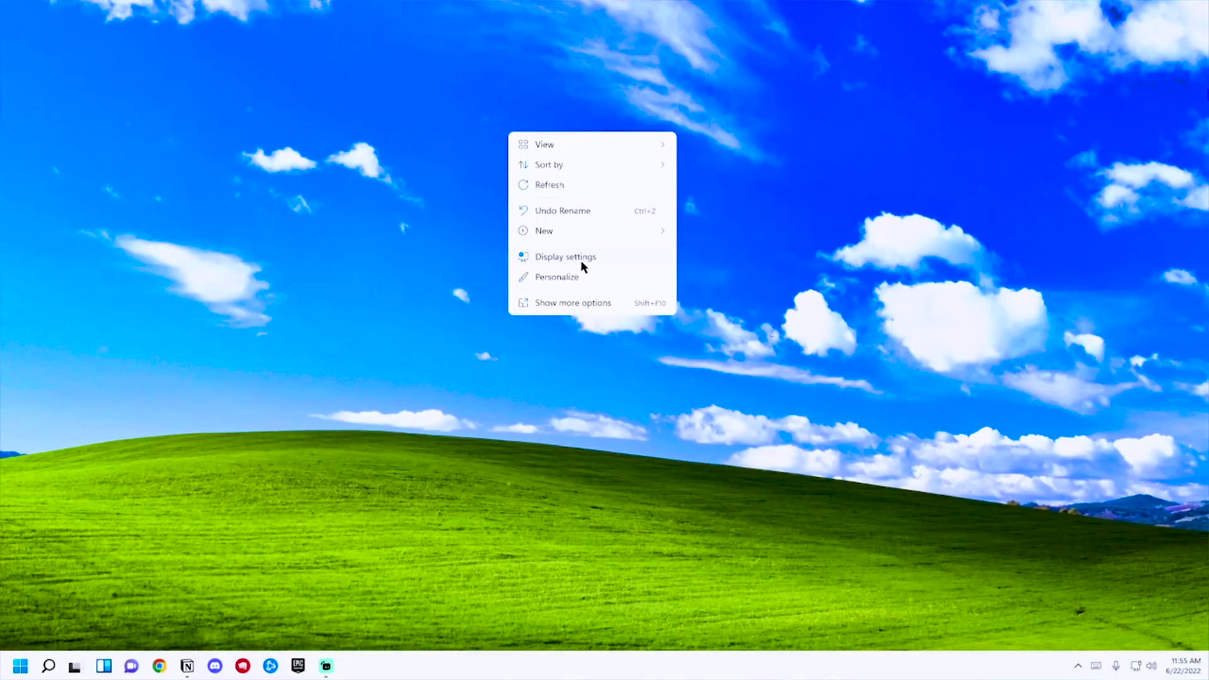
pyautogui.click(583, 276)
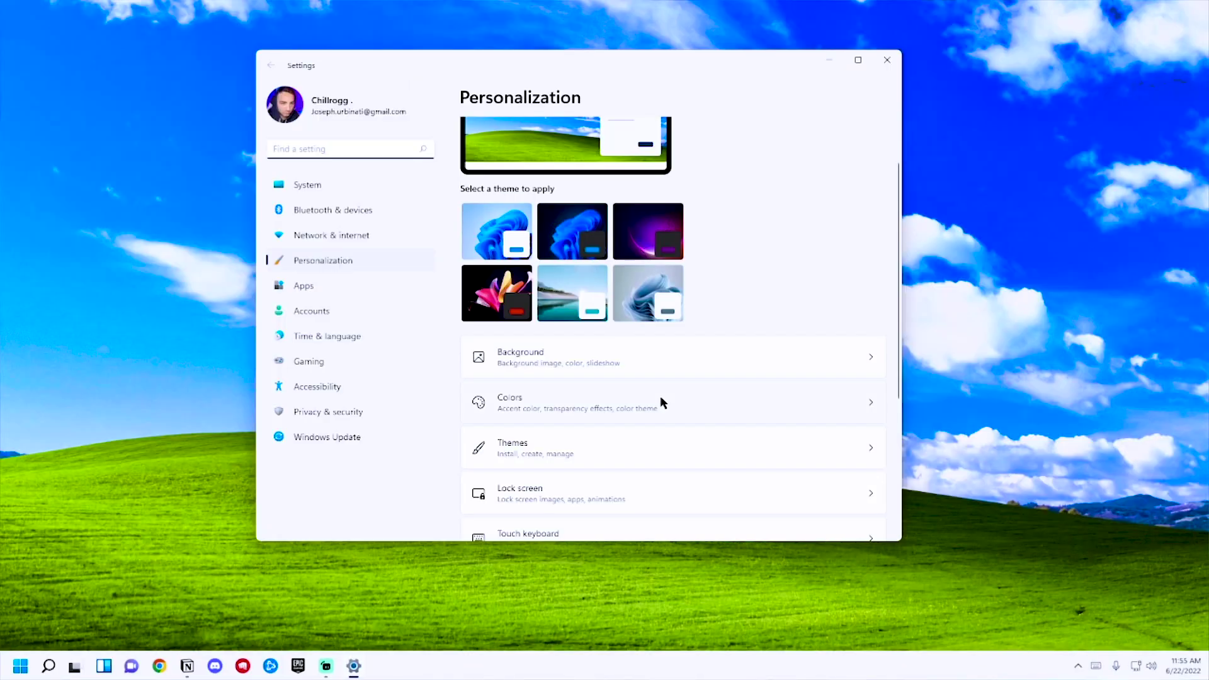
pyautogui.click(660, 400)
pyautogui.click(881, 271)
pyautogui.click(855, 291)
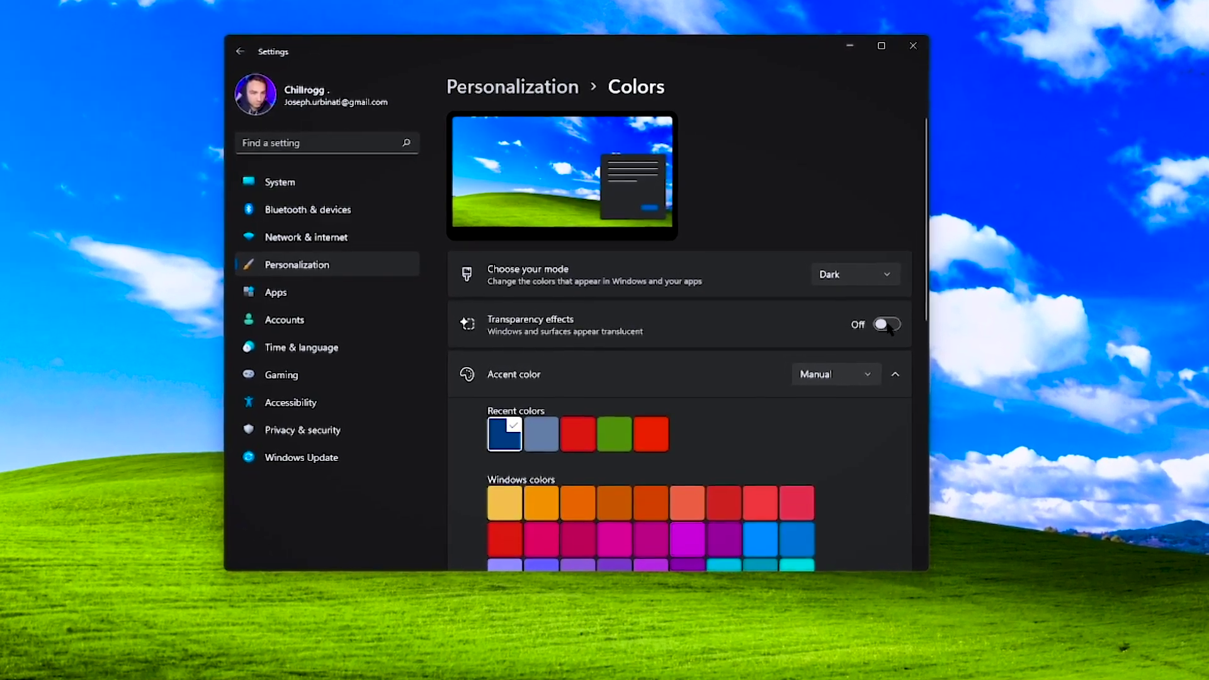
# Step: Set the accent colour to Automatic and show it on Start and taskbar
pyautogui.scroll(-3, 745, 343)
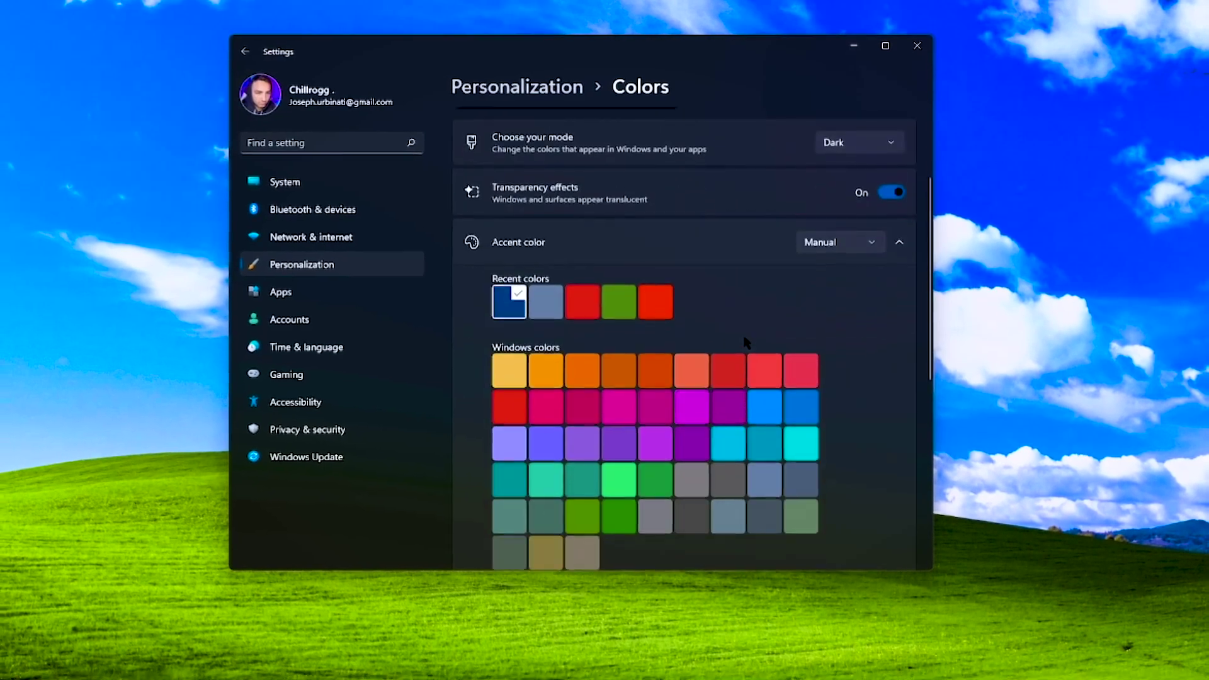
pyautogui.click(861, 211)
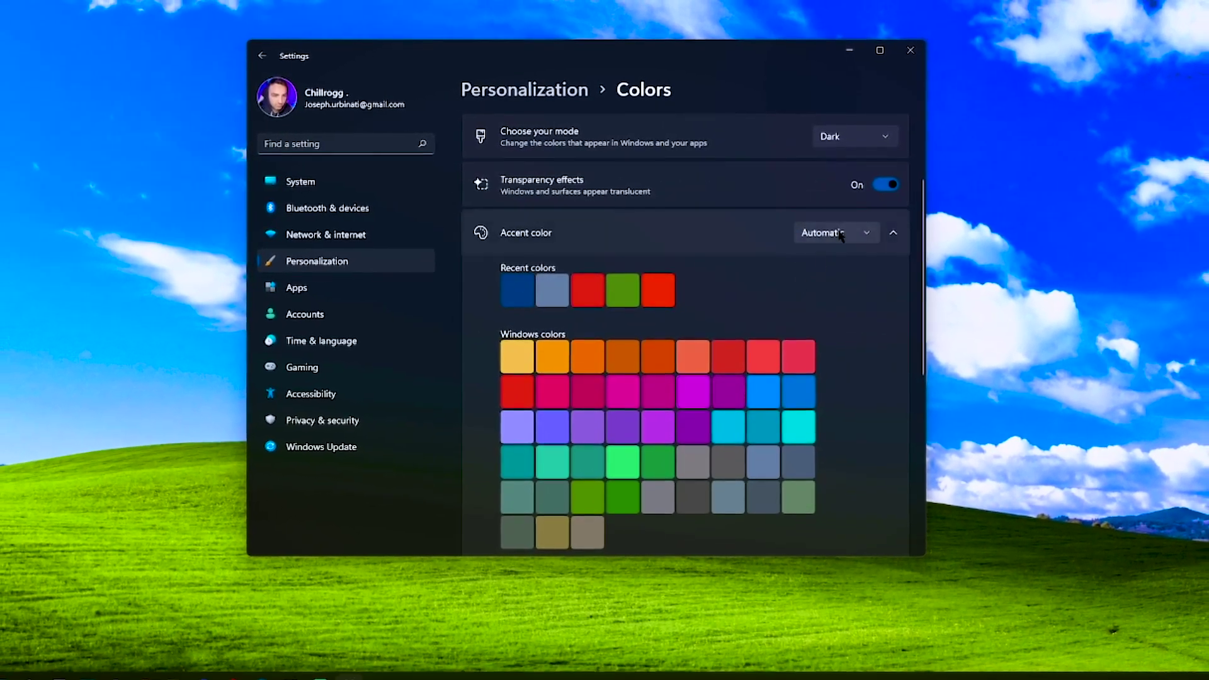
pyautogui.scroll(-5, 781, 309)
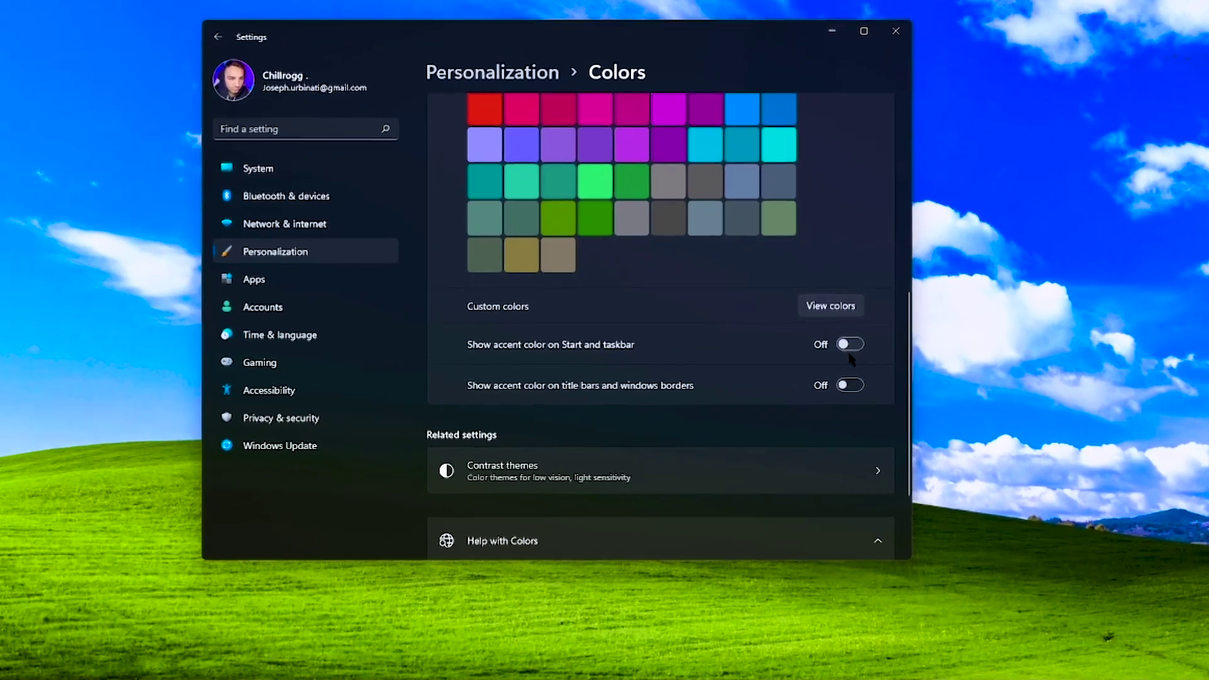
pyautogui.click(853, 345)
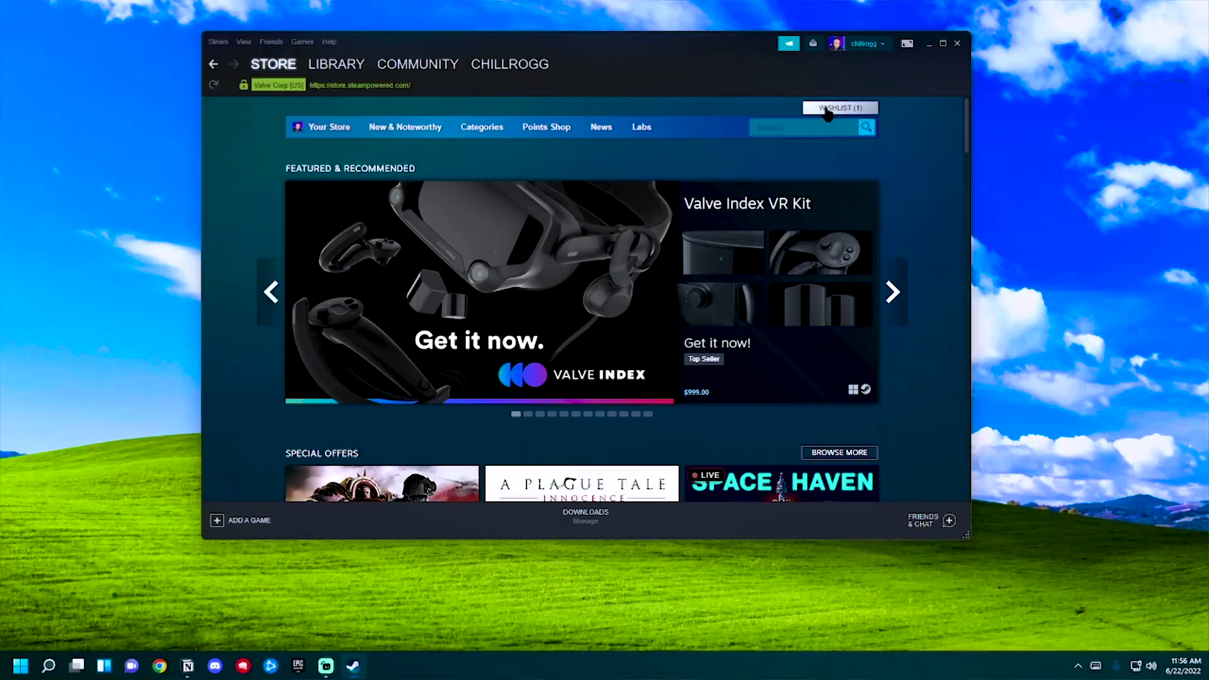
# Step: Search the Steam store for 'wallap' and open the Wallpaper Engine store page
pyautogui.click(806, 127)
pyautogui.write('wallap')
pyautogui.click(775, 174)
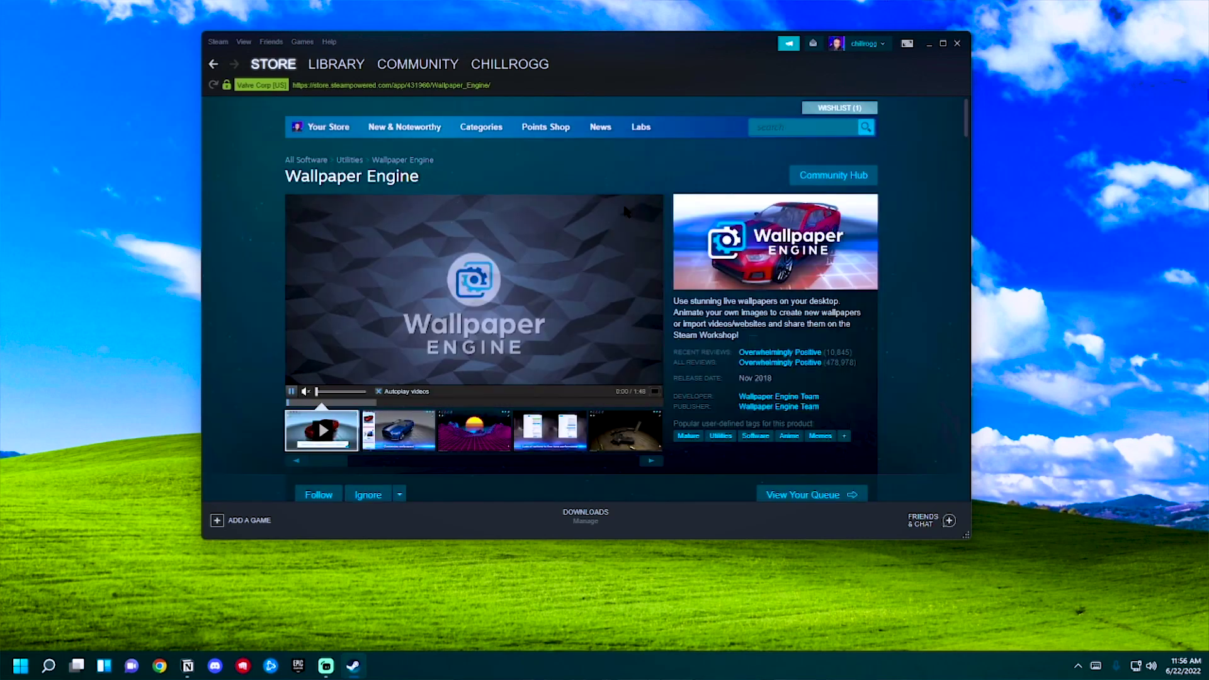
pyautogui.scroll(-2, 408, 403)
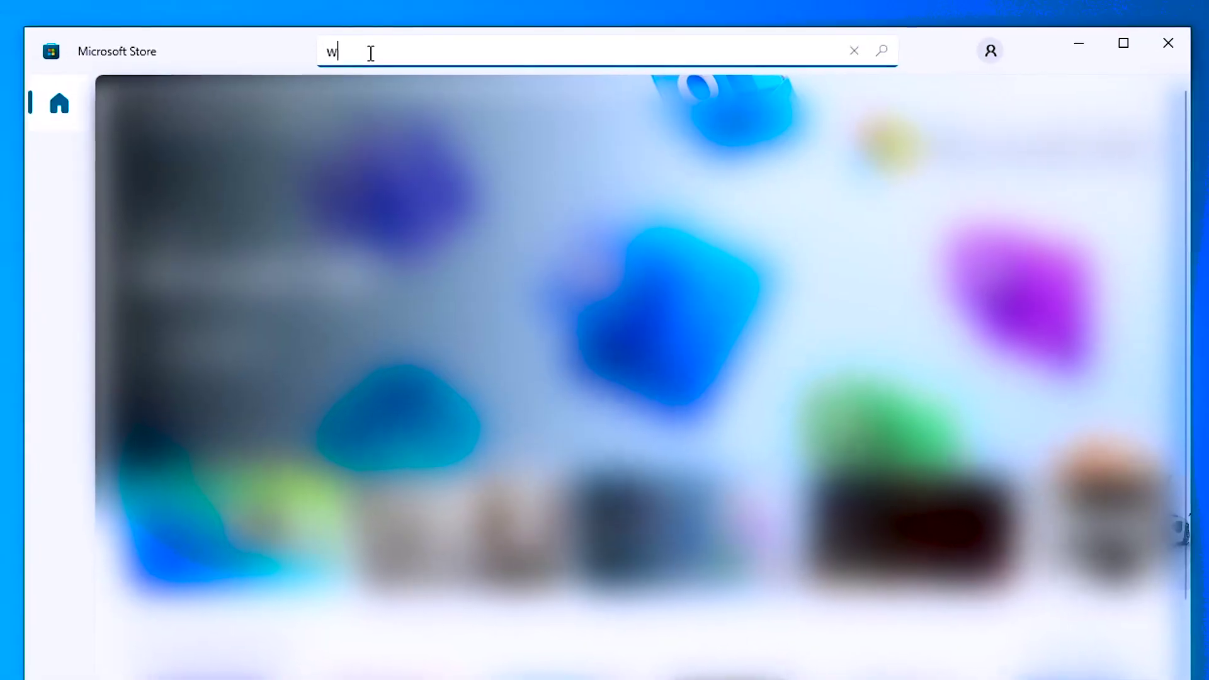
# Step: Apply the installed Perfect Wallpaper for Fisky rainy city-skyline animation as the desktop wallpaper
pyautogui.write('allp')
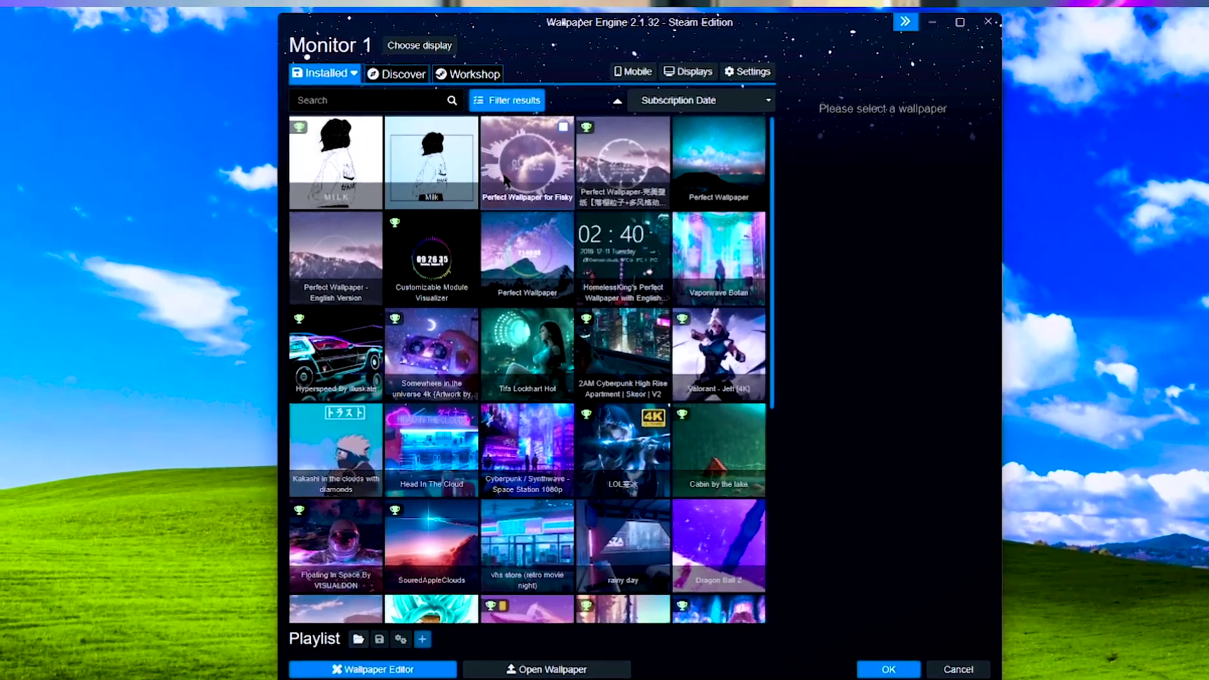
pyautogui.click(504, 179)
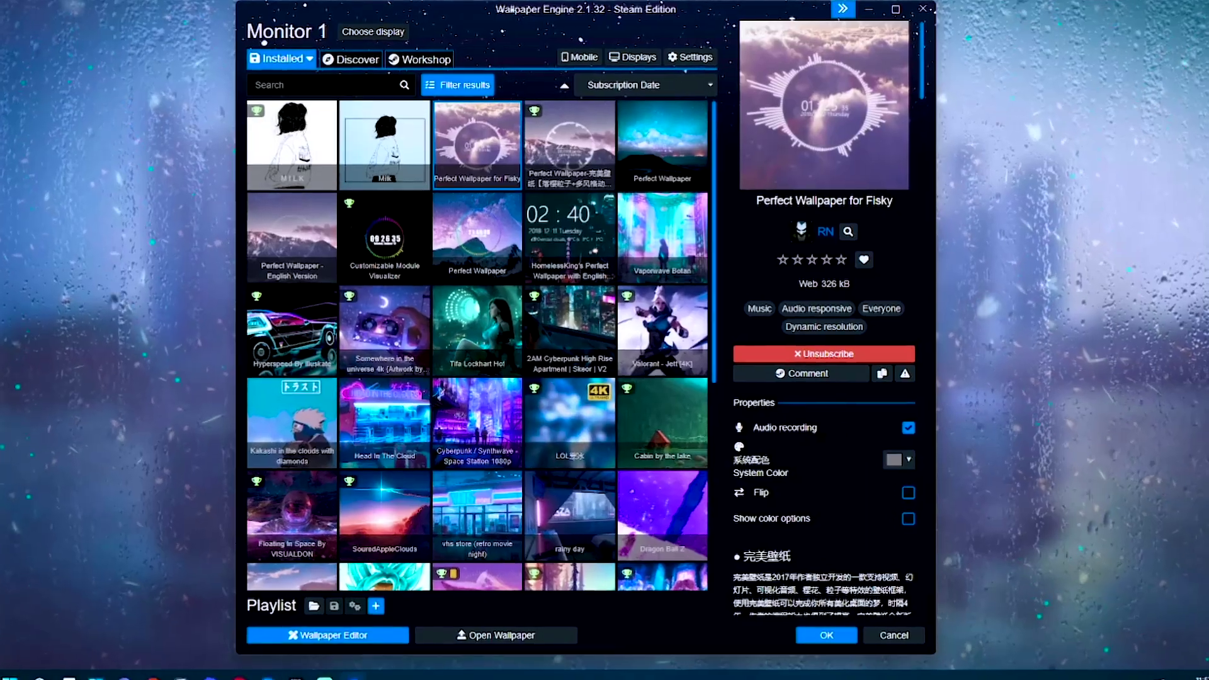
pyautogui.scroll(-3, 817, 347)
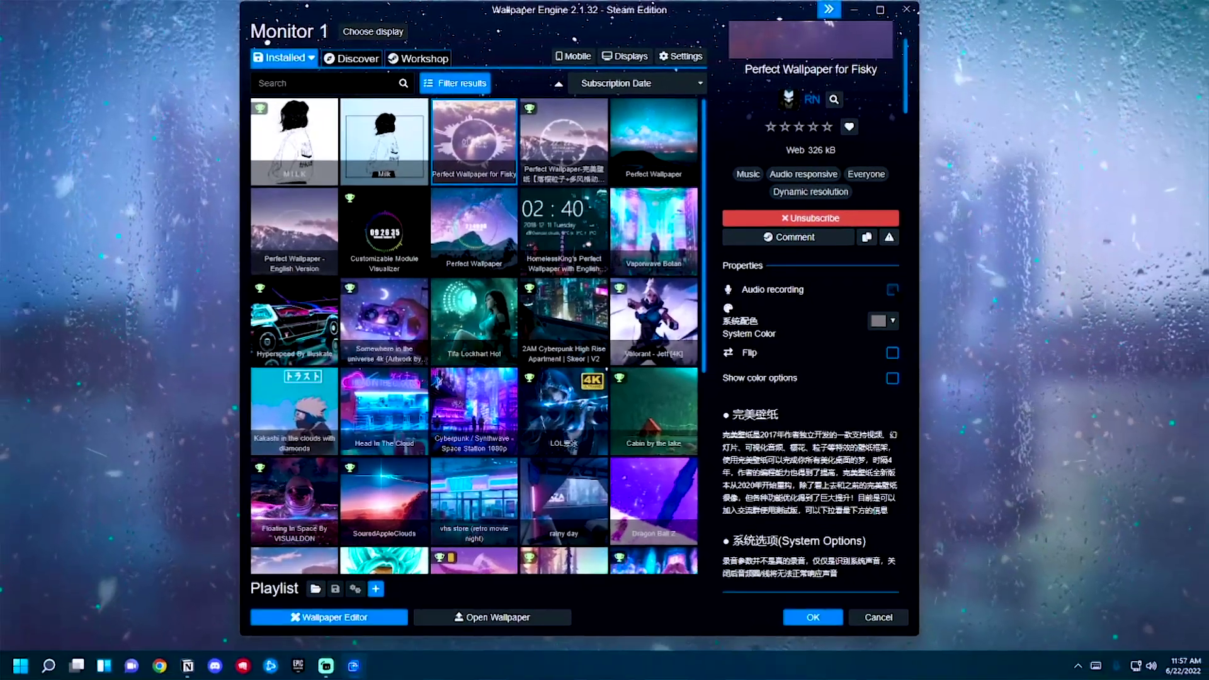
# Step: Review the wallpaper's colour, Visual Audio and Wave settings, leaving Visual Time and date checked
pyautogui.click(892, 378)
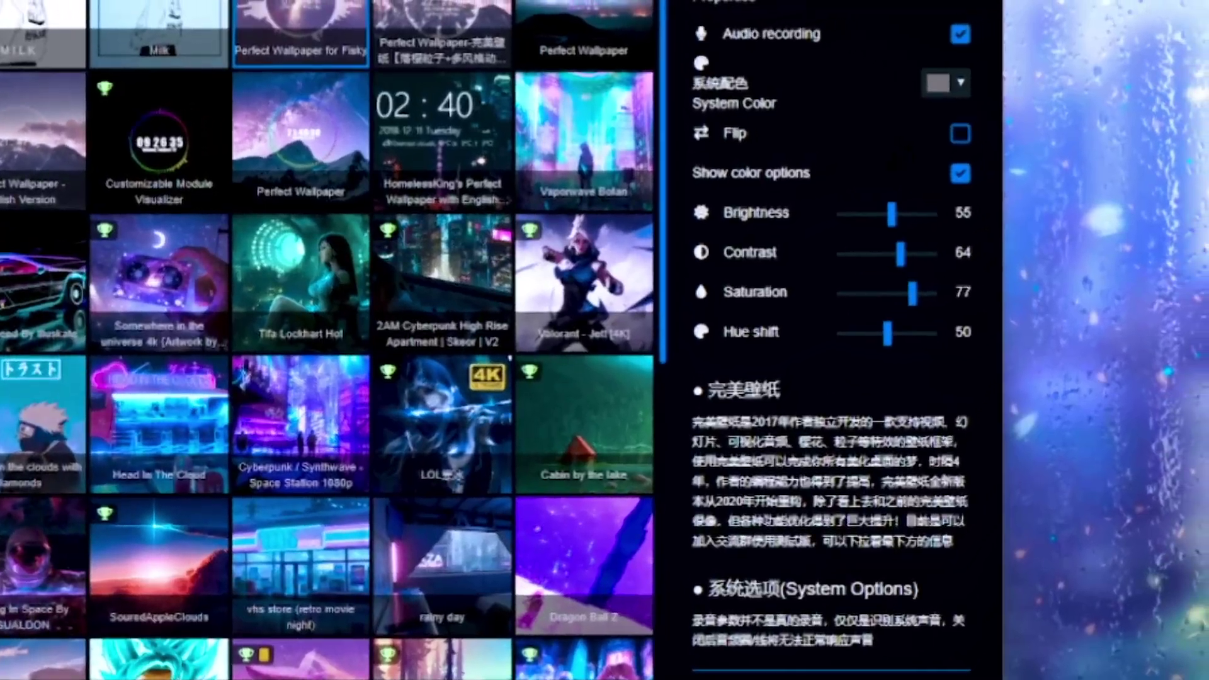
pyautogui.scroll(-5, 812, 315)
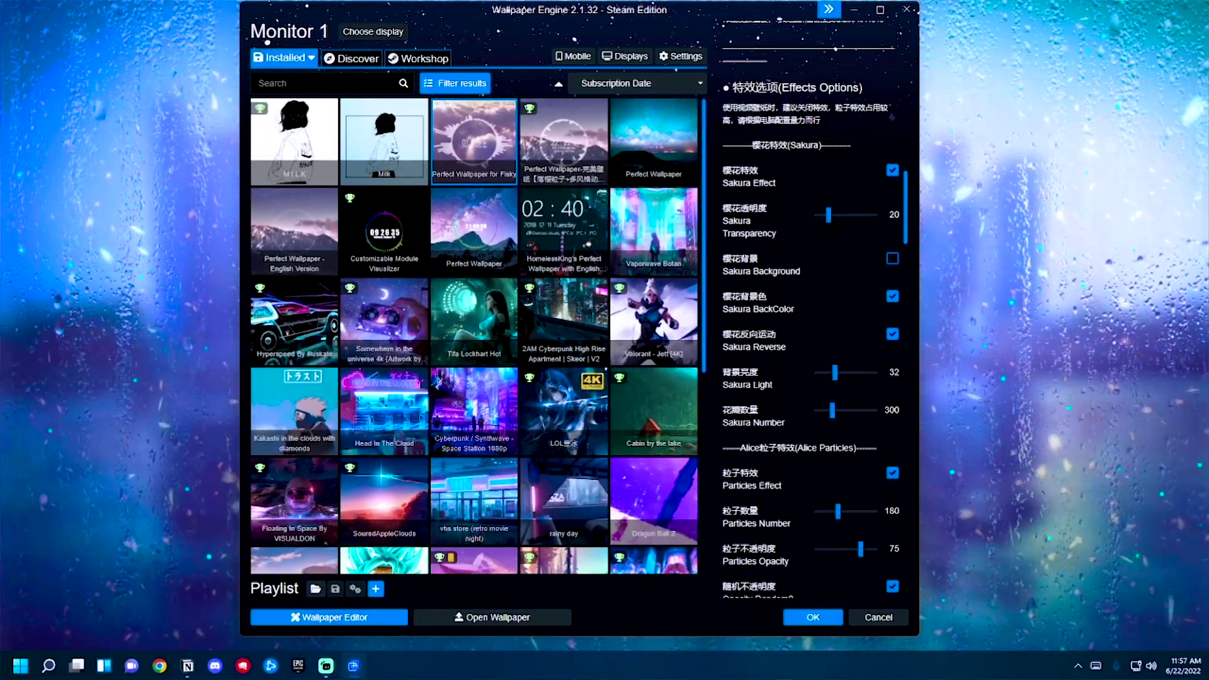
pyautogui.scroll(-5, 812, 378)
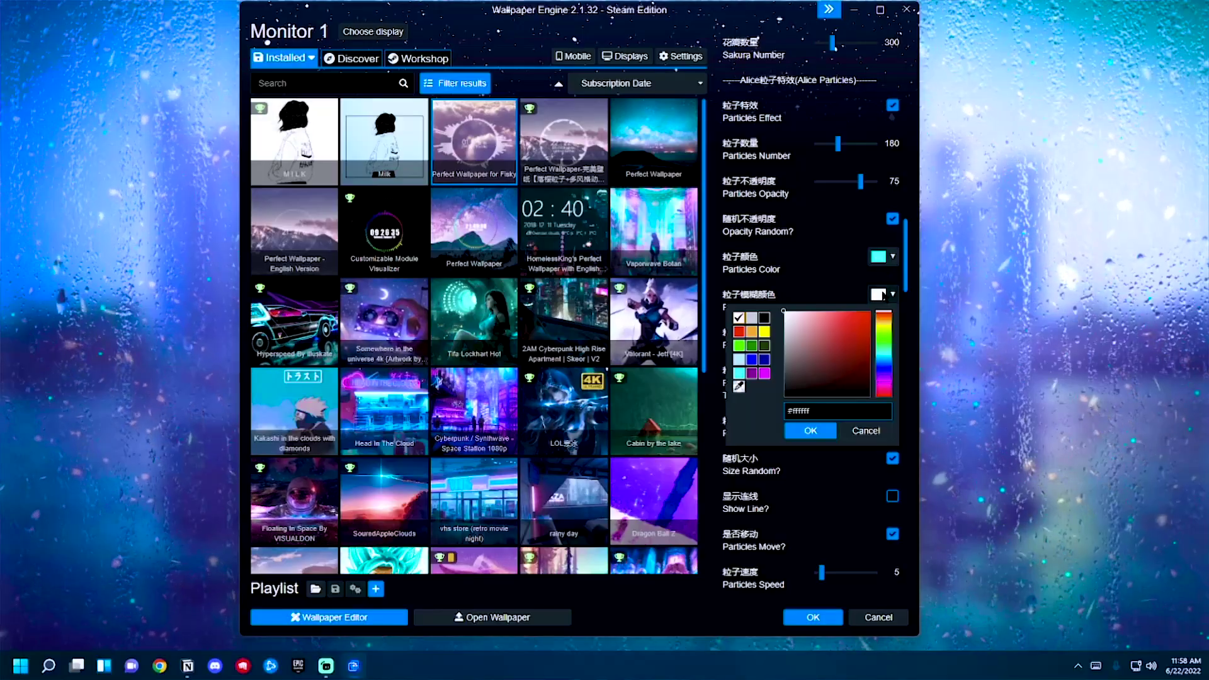
pyautogui.scroll(-10, 813, 346)
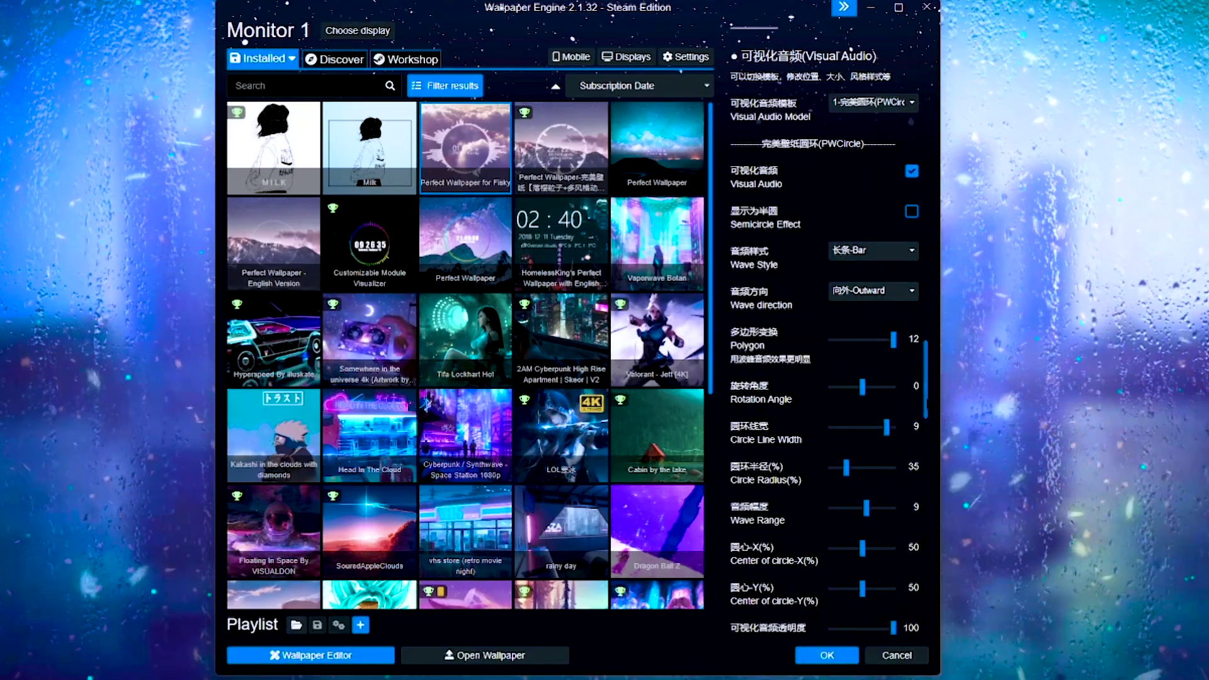
pyautogui.scroll(-3, 825, 409)
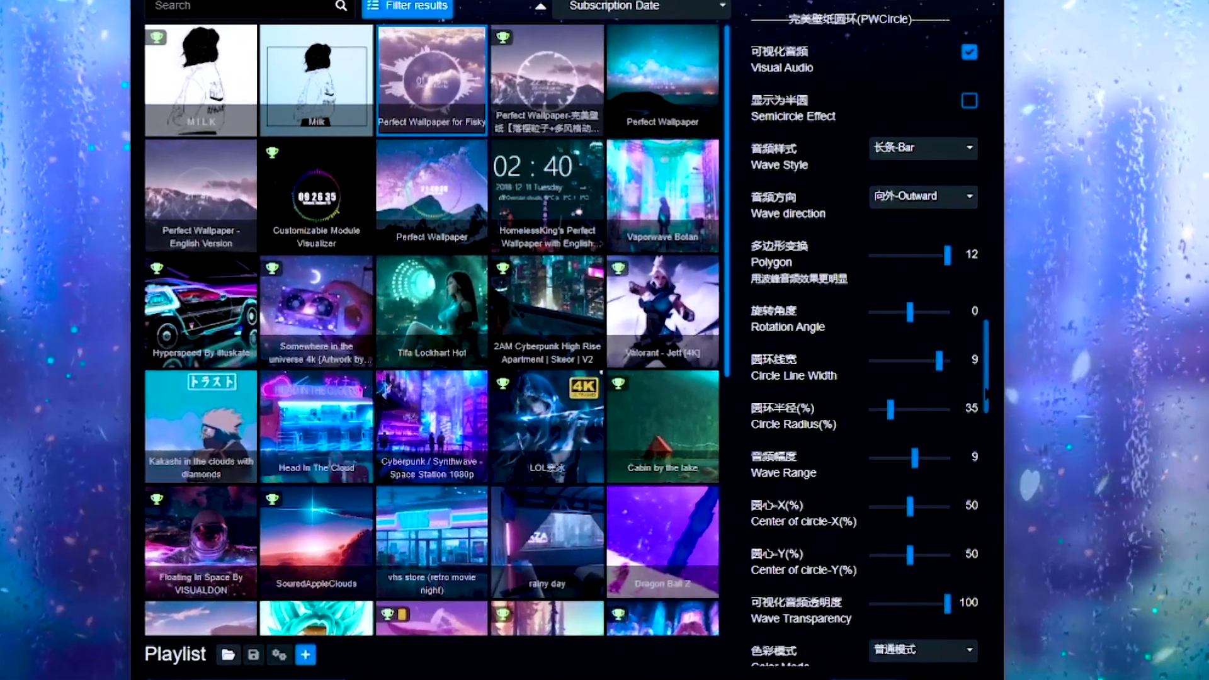
pyautogui.scroll(-10, 843, 340)
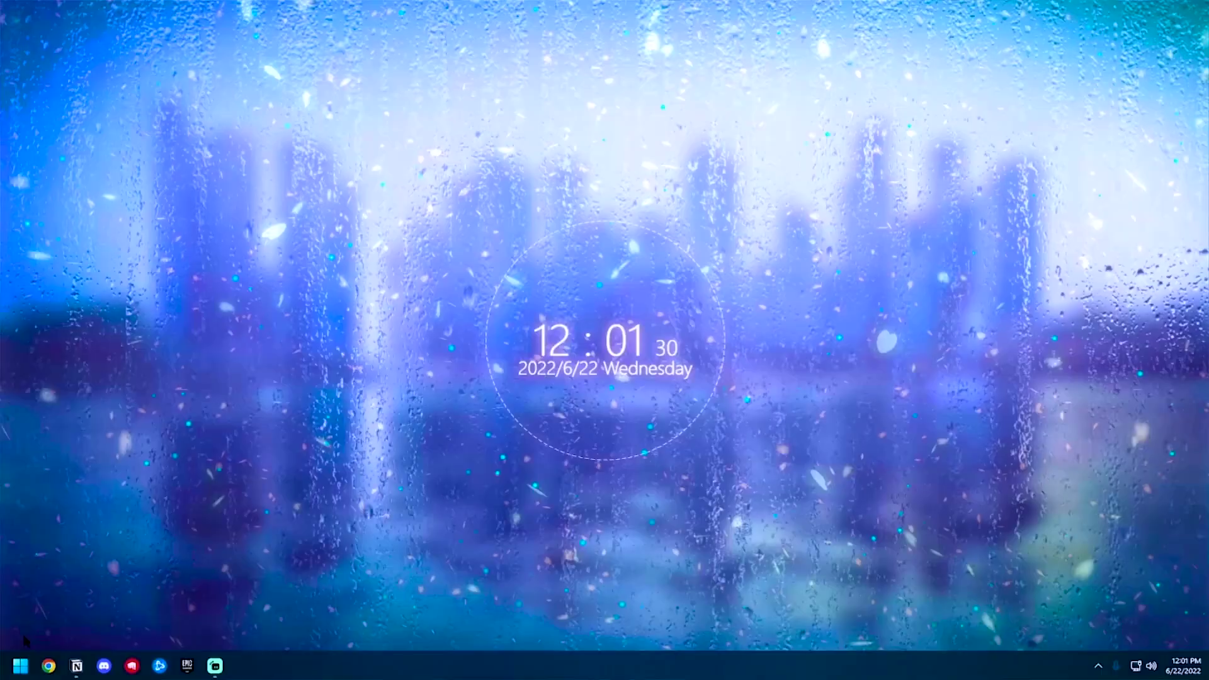
# Step: Launch Microsoft Store from the Start search
pyautogui.press('super')
pyautogui.write('micr')
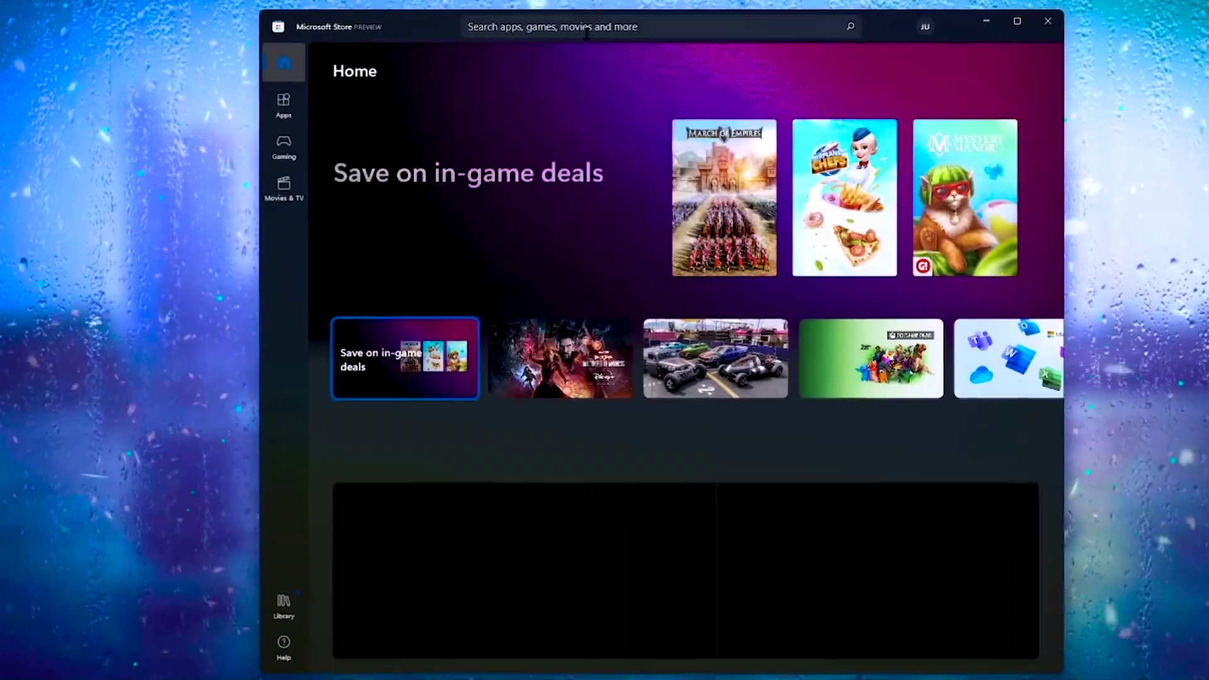
pyautogui.click(629, 22)
# Step: Search the Store for 'translucent tb', then install and open TranslucentTB
pyautogui.write('translucent tb')
pyautogui.press('Return')
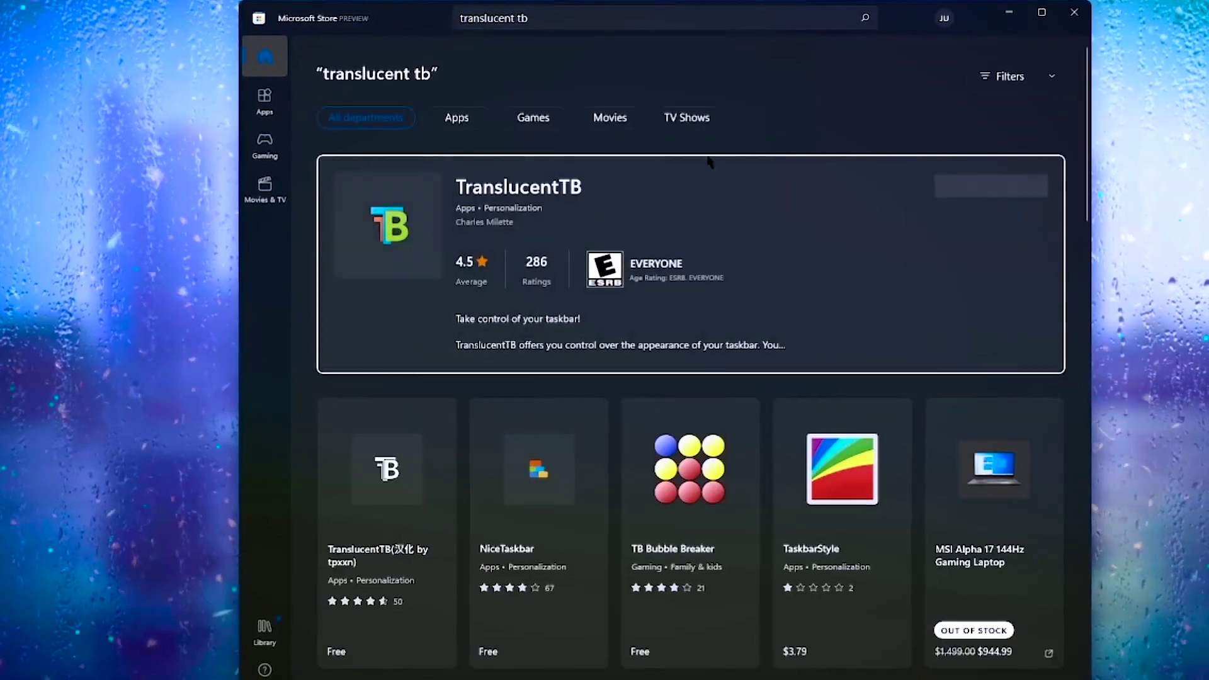
pyautogui.click(984, 186)
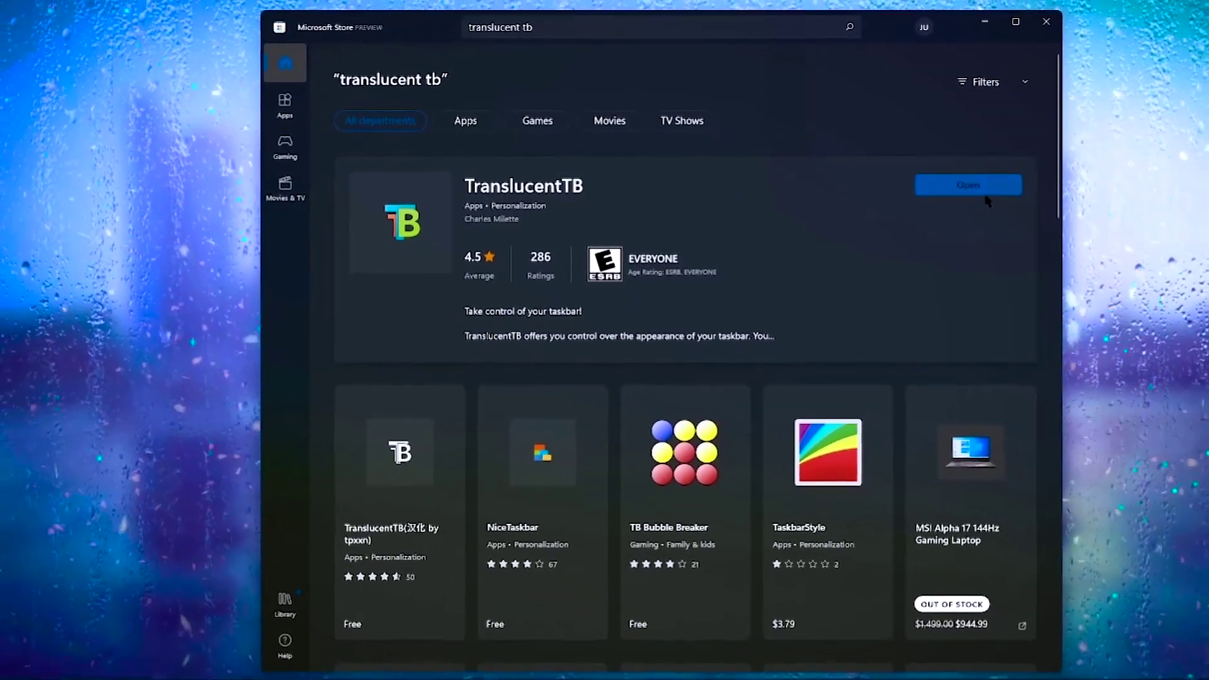
pyautogui.click(985, 194)
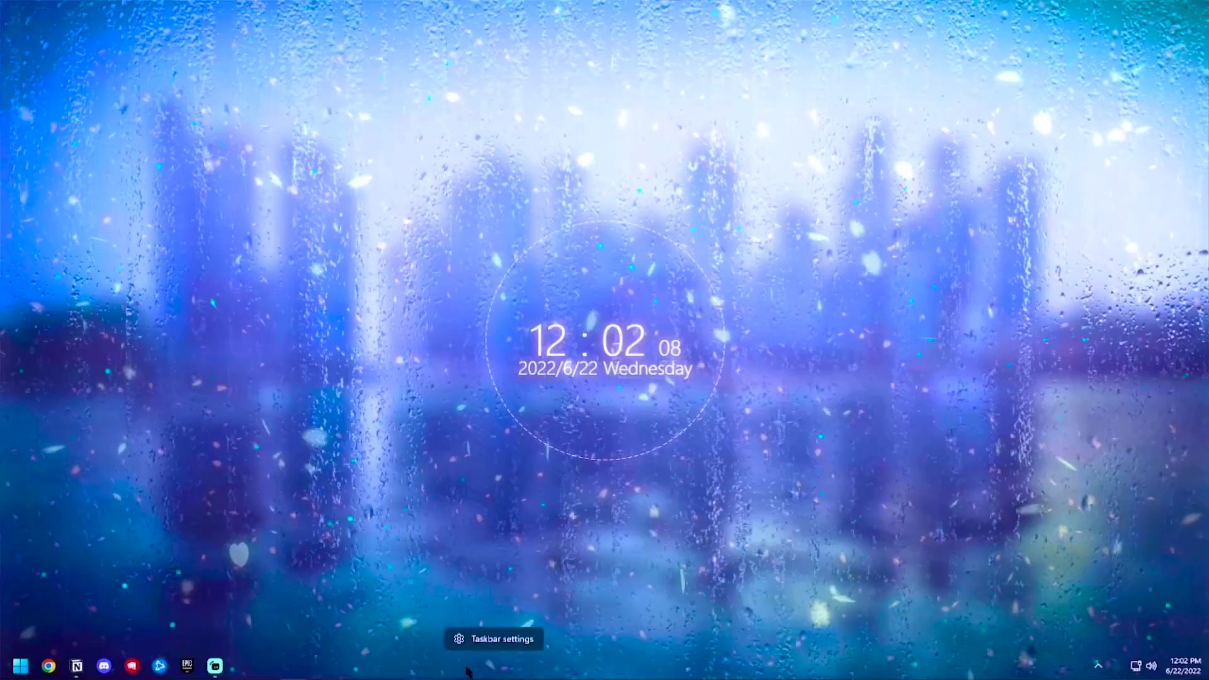
pyautogui.click(497, 638)
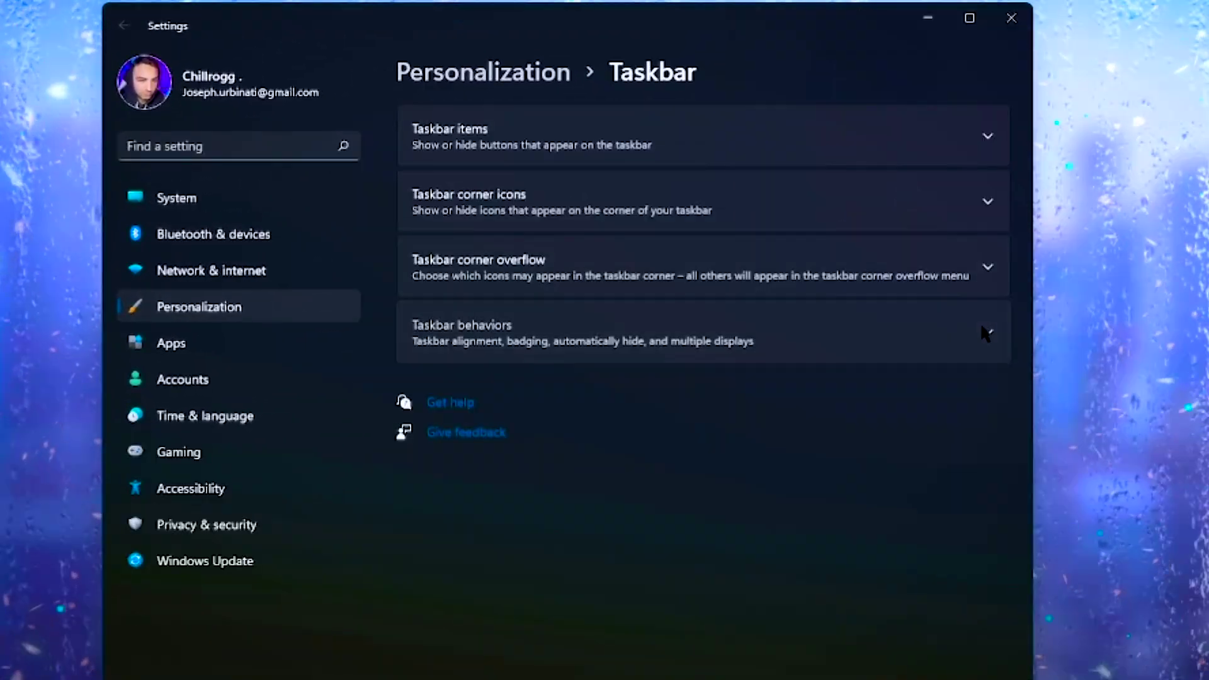
# Step: Change Taskbar alignment from Left to Center under Taskbar behaviors
pyautogui.click(885, 307)
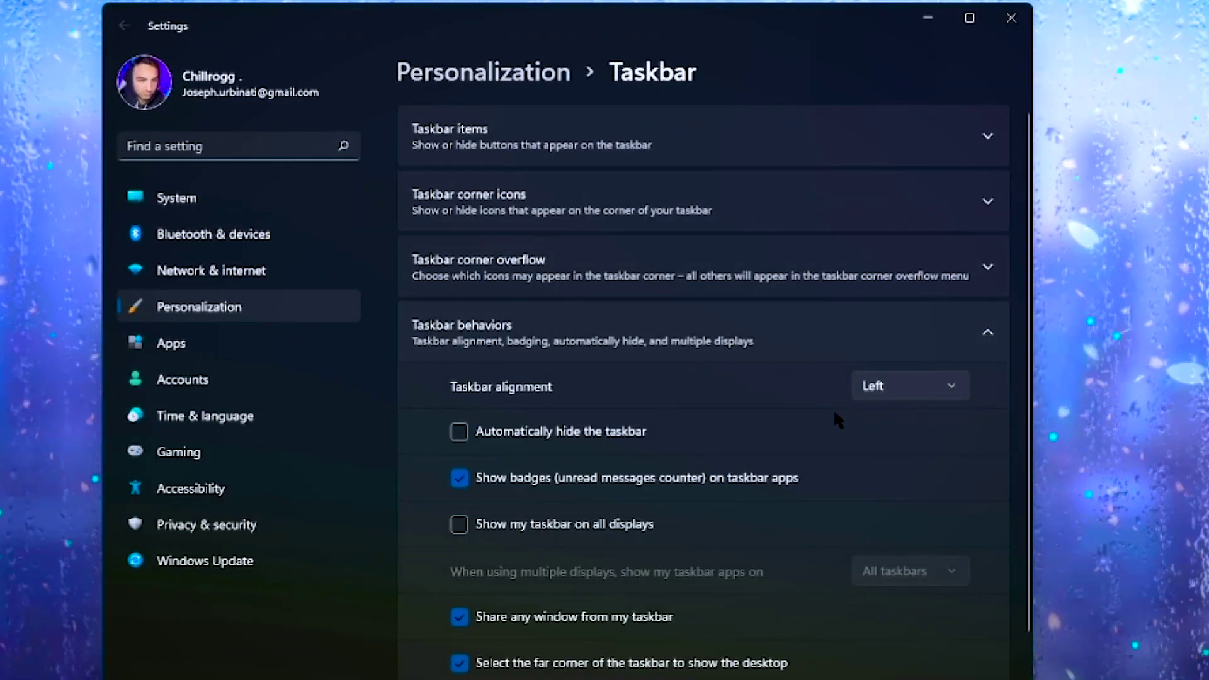
pyautogui.click(910, 385)
pyautogui.click(881, 417)
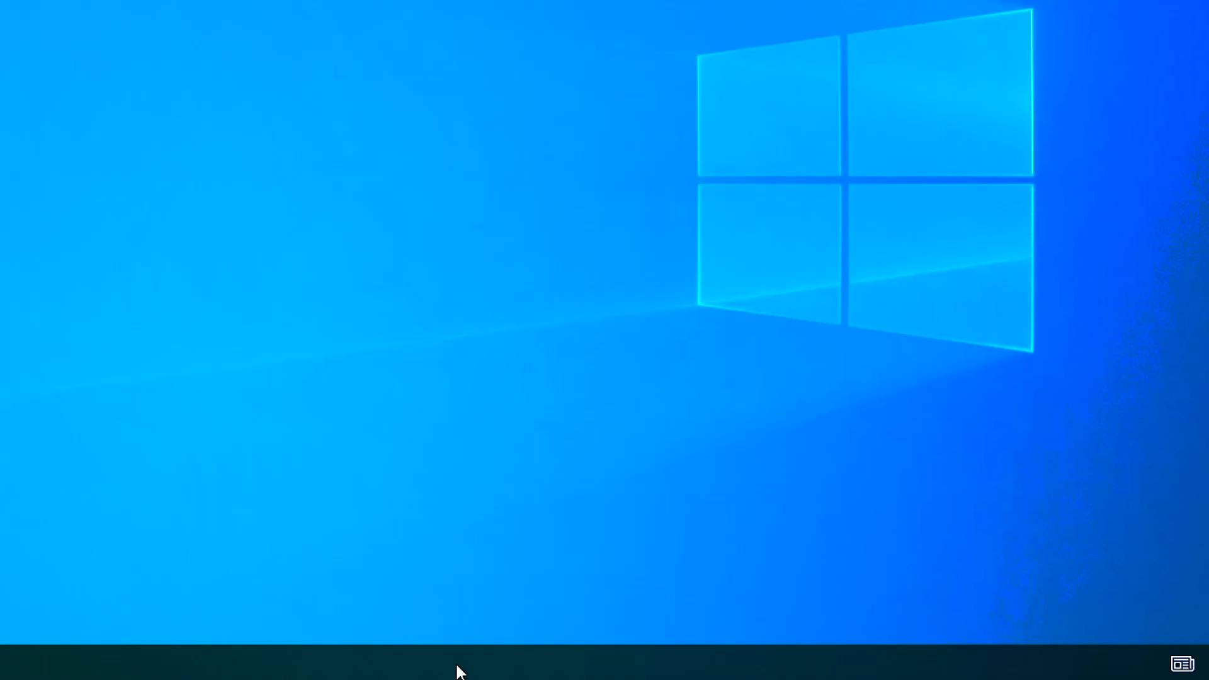
# Step: Unlock the taskbar, add the Links toolbar, and drag it to centre the app icons
pyautogui.rightClick(456, 669)
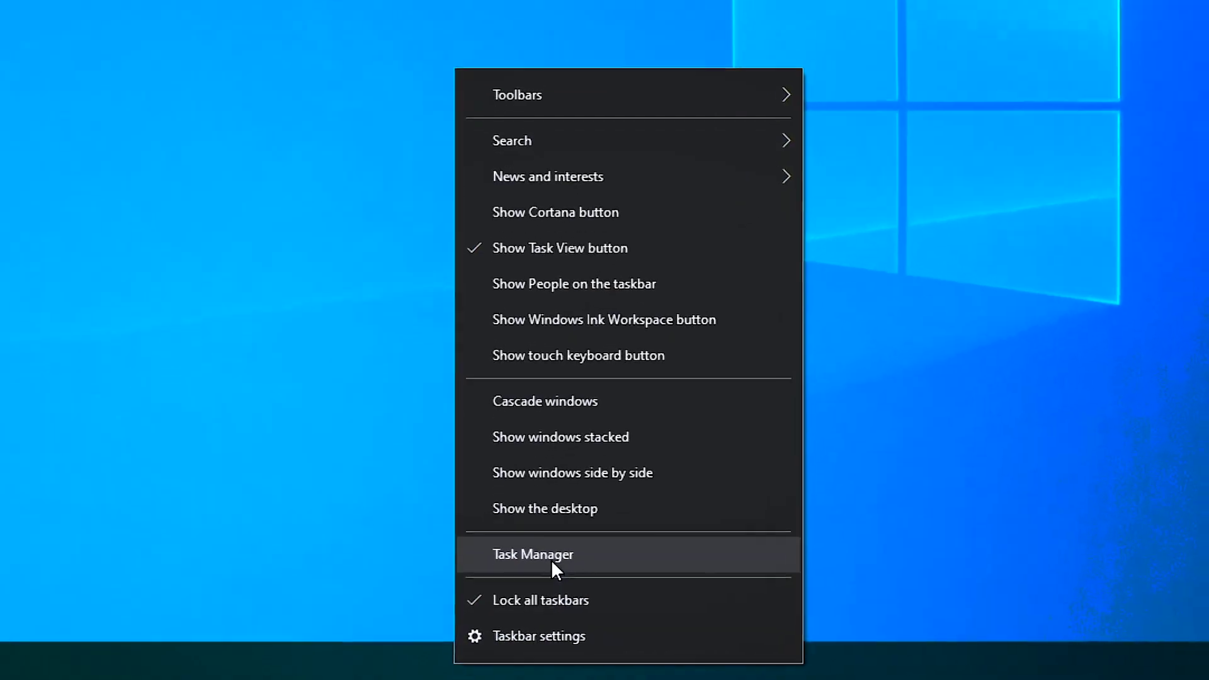
pyautogui.click(559, 601)
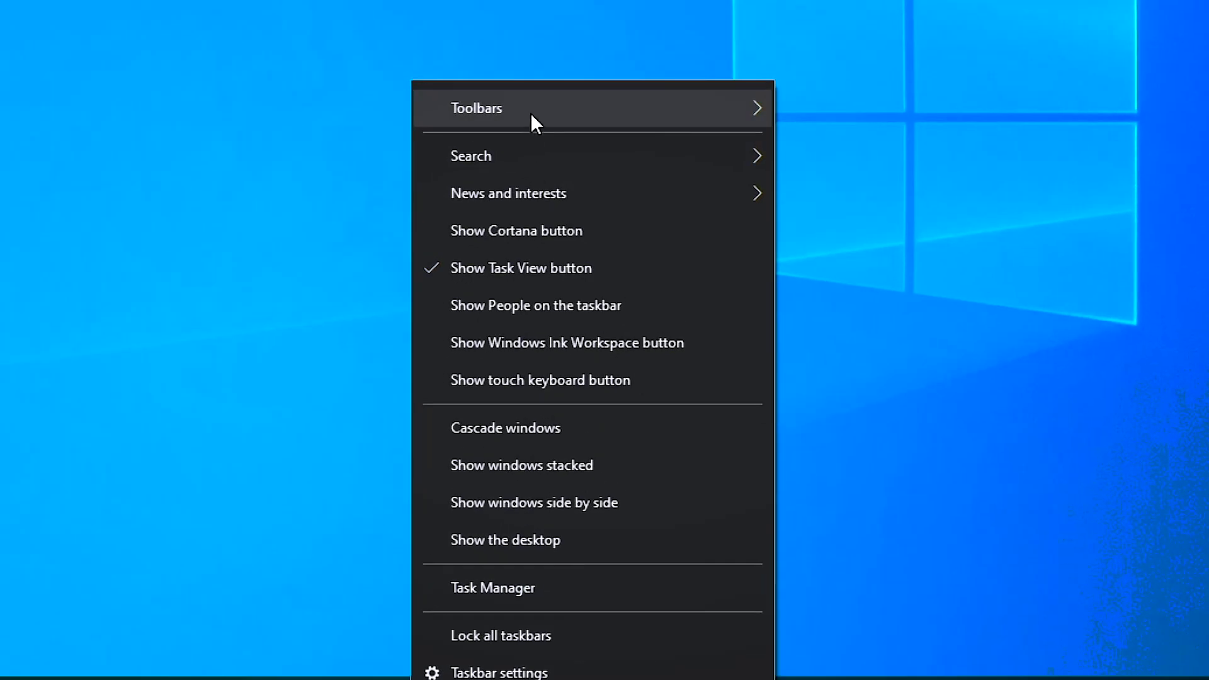
pyautogui.moveTo(530, 110)
pyautogui.click(827, 142)
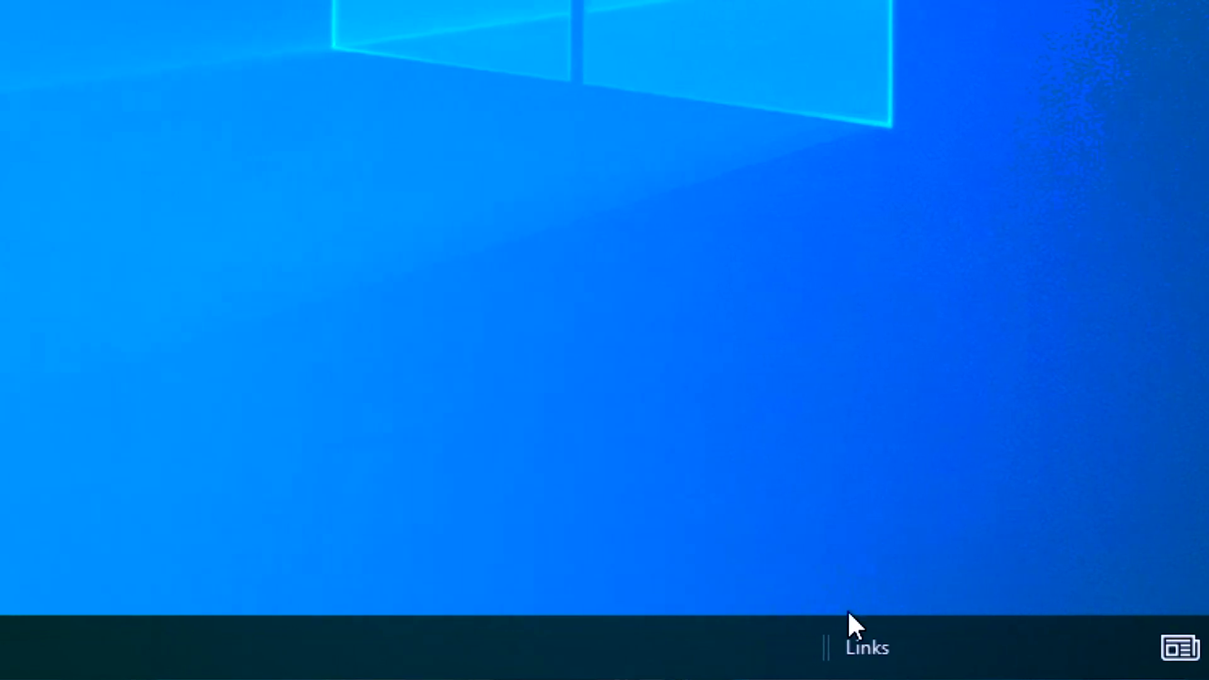
pyautogui.moveTo(819, 647); pyautogui.dragTo(439, 633)
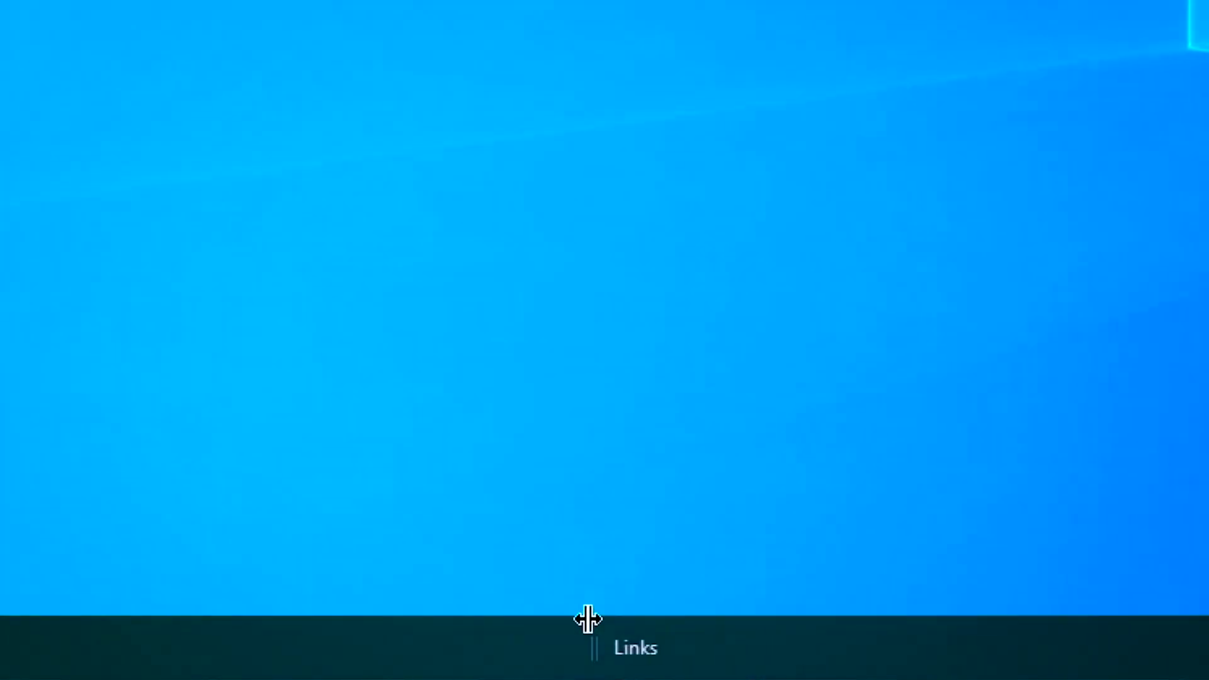
pyautogui.moveTo(400, 647); pyautogui.dragTo(424, 668)
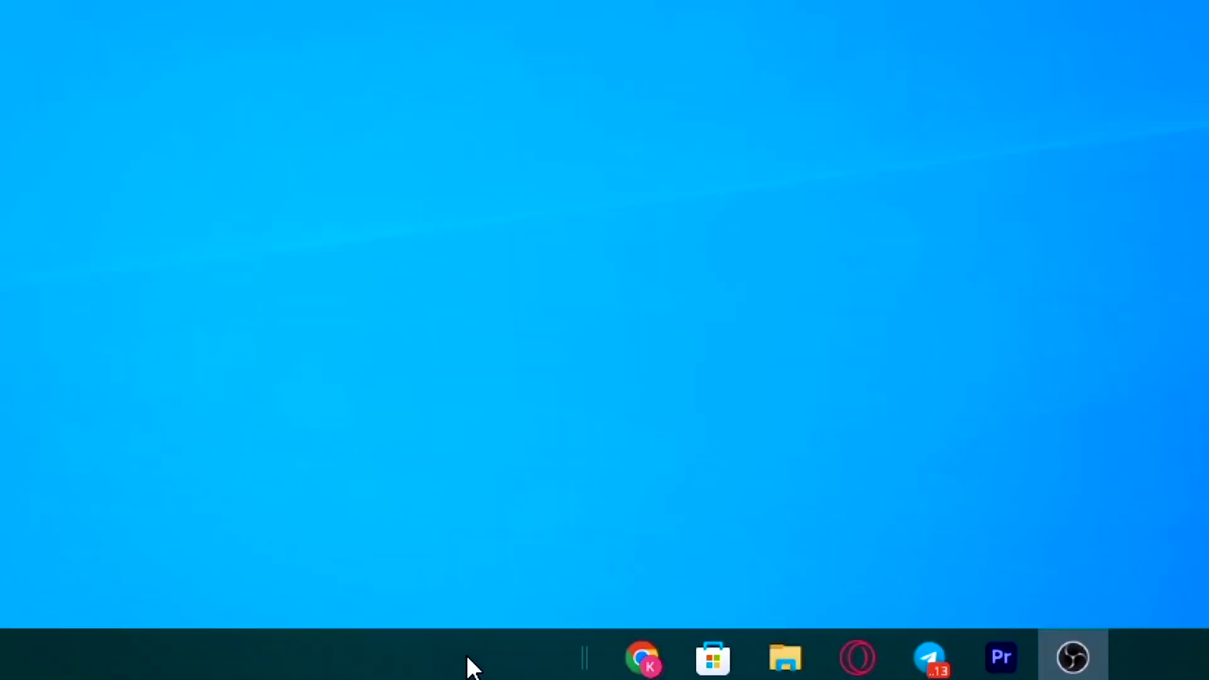
# Step: Hide the Links toolbar's title and text, then lock all taskbars
pyautogui.rightClick(471, 666)
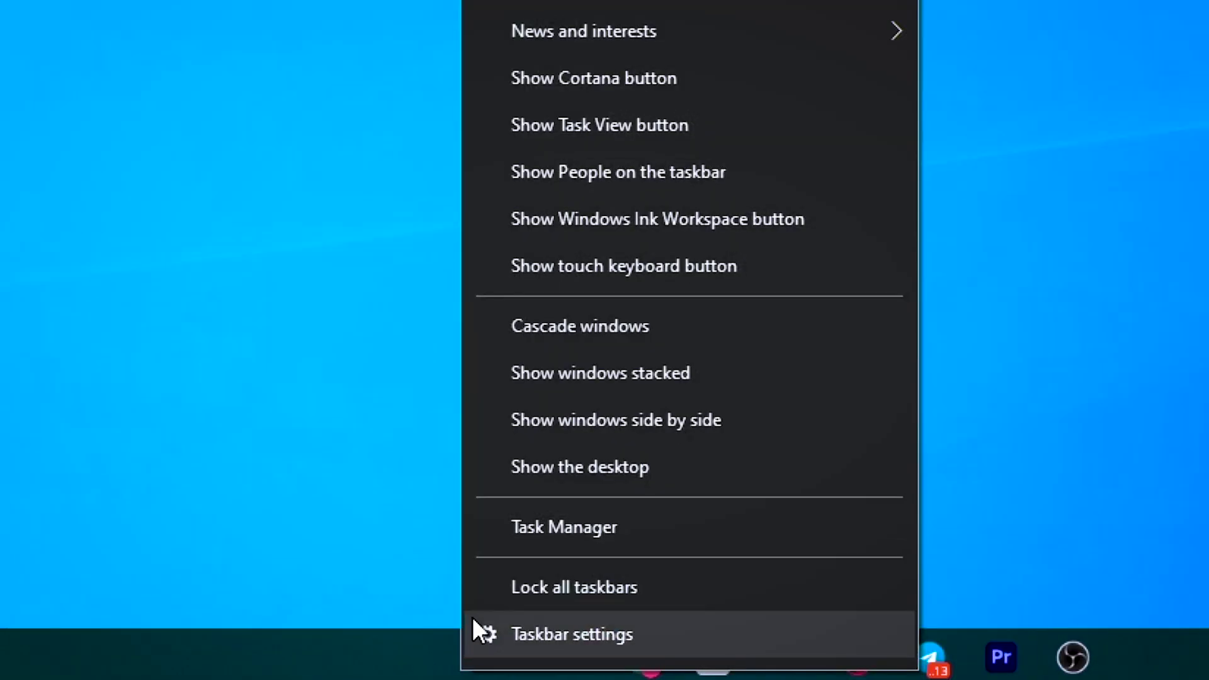
pyautogui.click(566, 166)
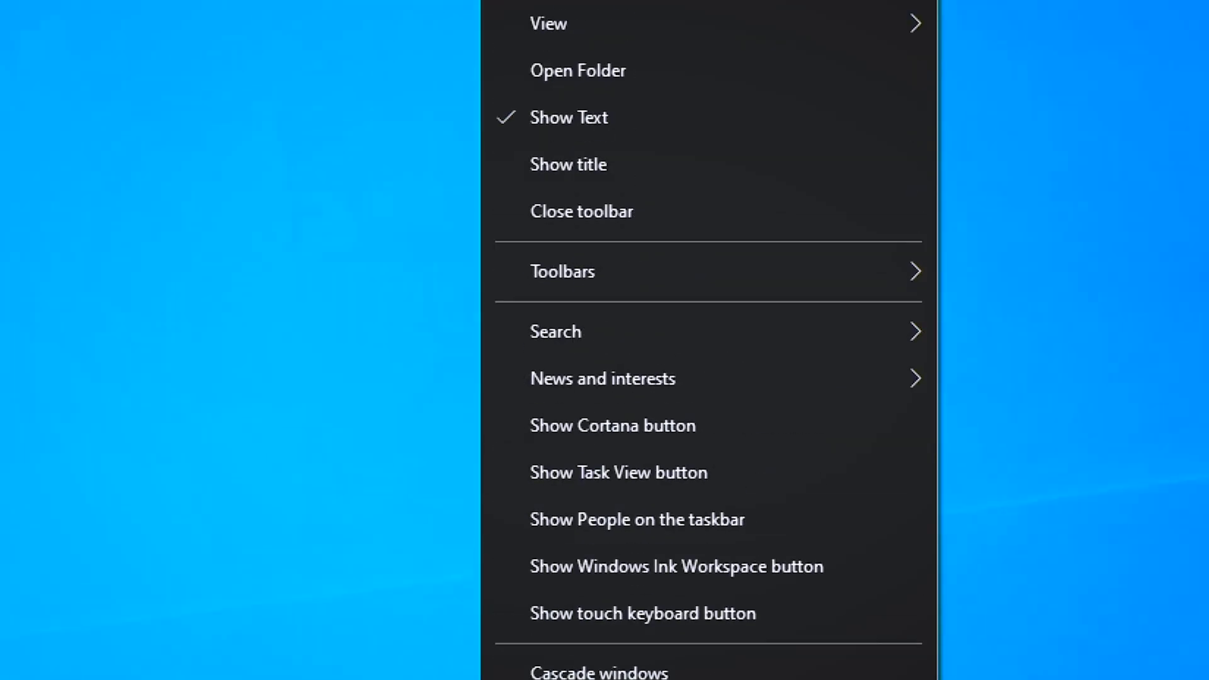
pyautogui.click(586, 114)
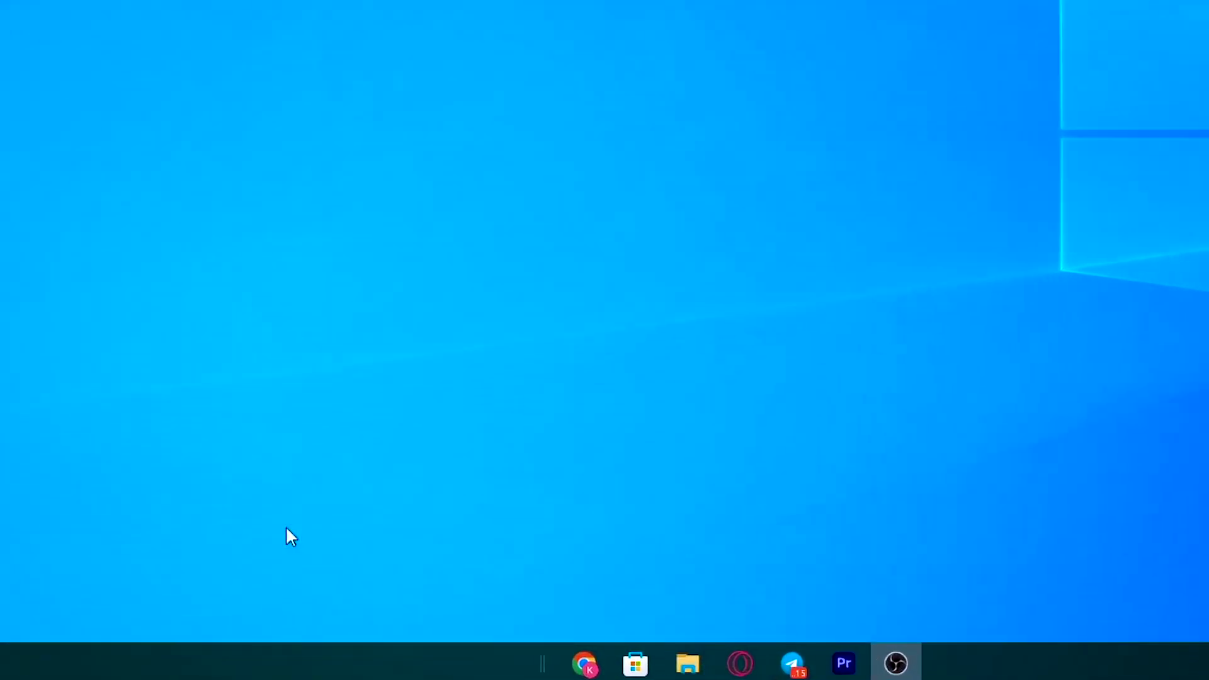
pyautogui.rightClick(424, 661)
pyautogui.click(548, 564)
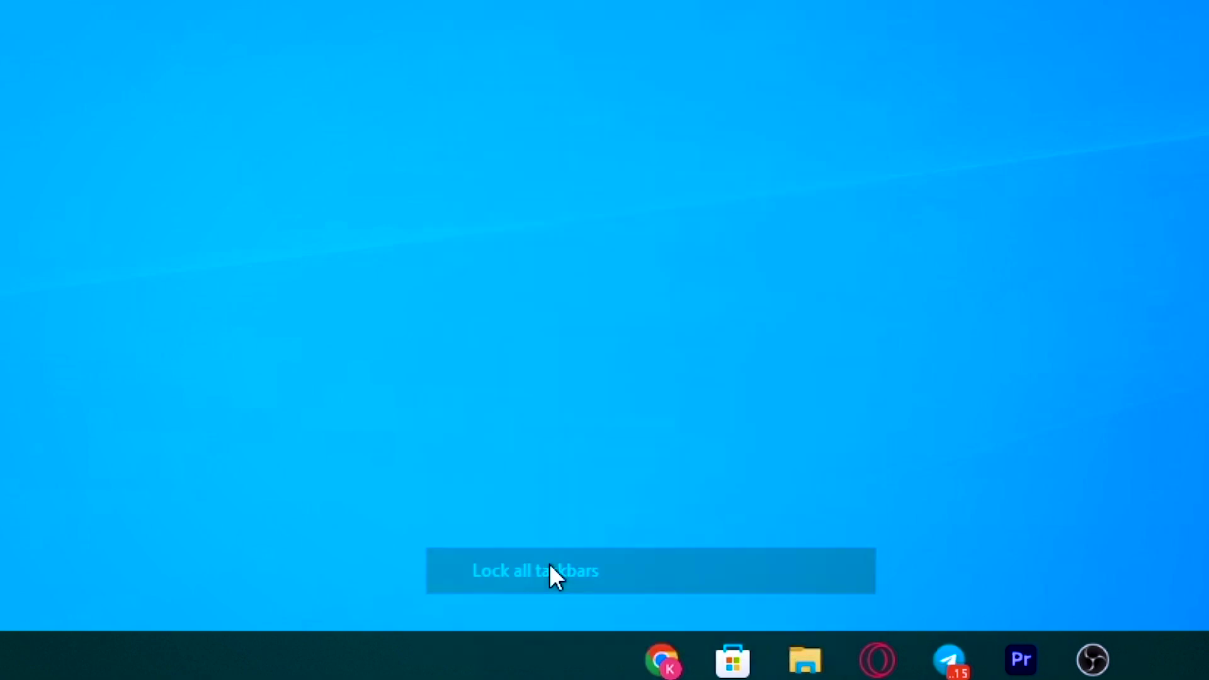